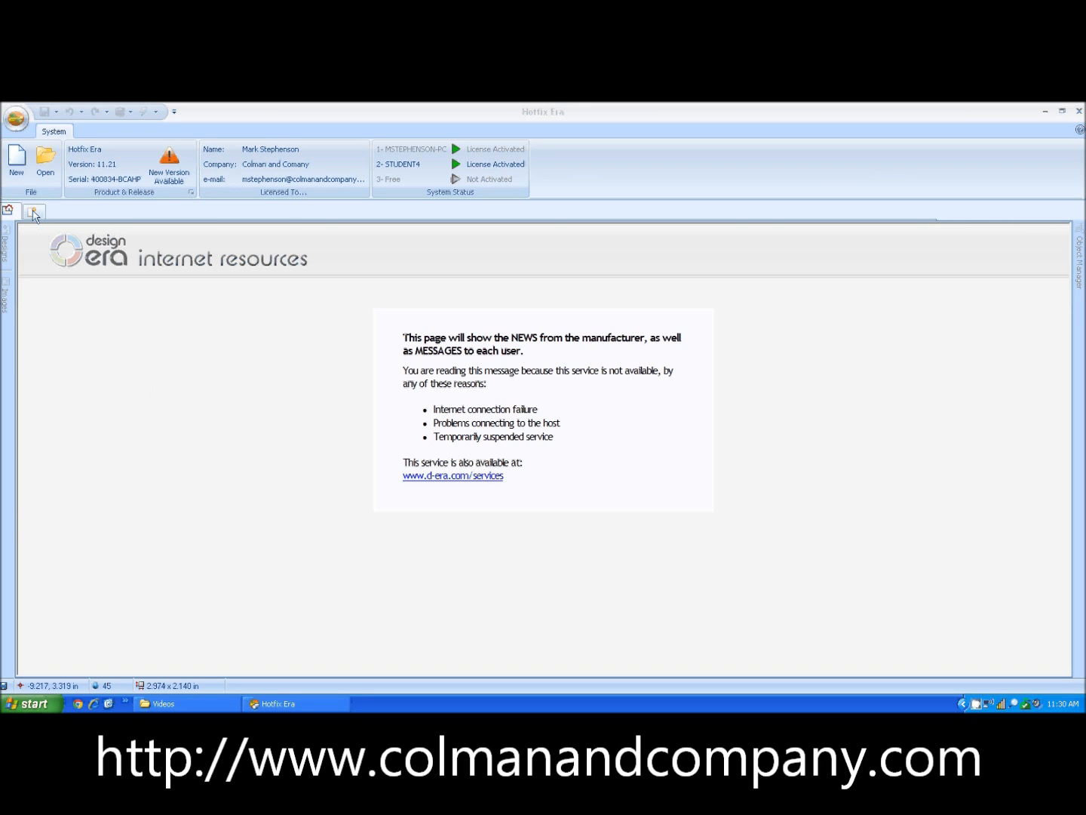
Create a new blank design.
{"action": "left_click", "coordinate": [33, 212]}
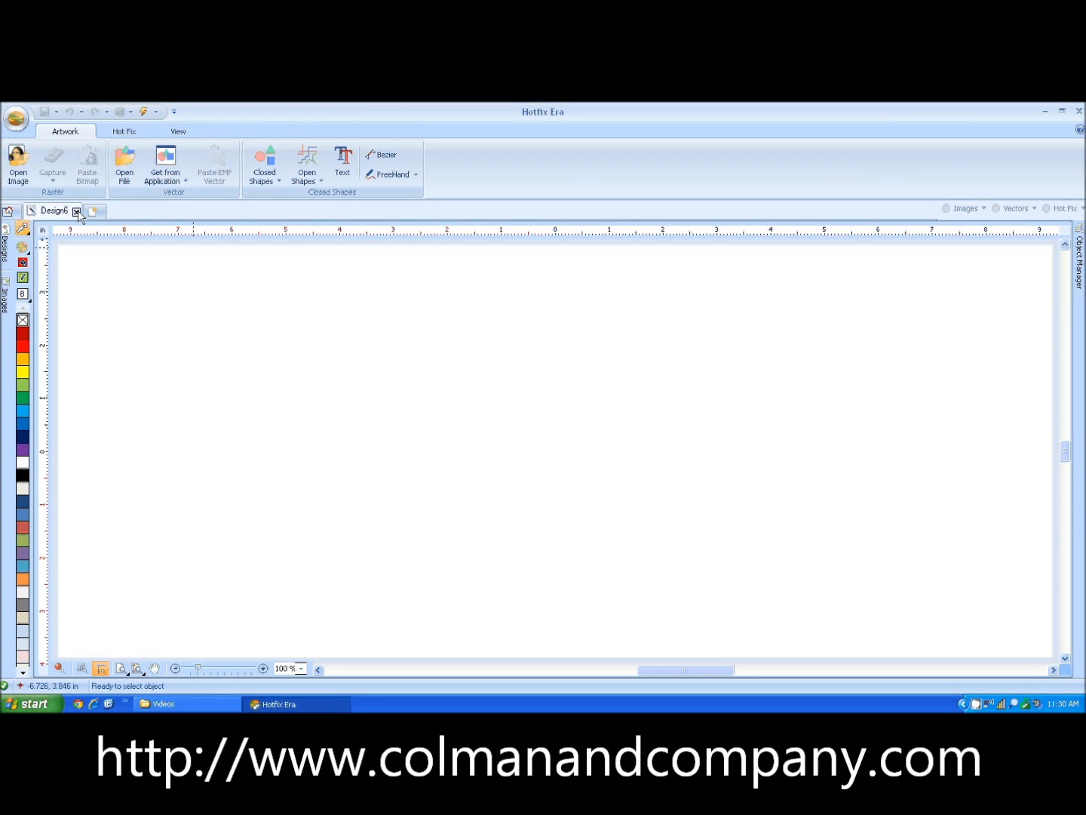
{"action": "left_click", "coordinate": [268, 172]}
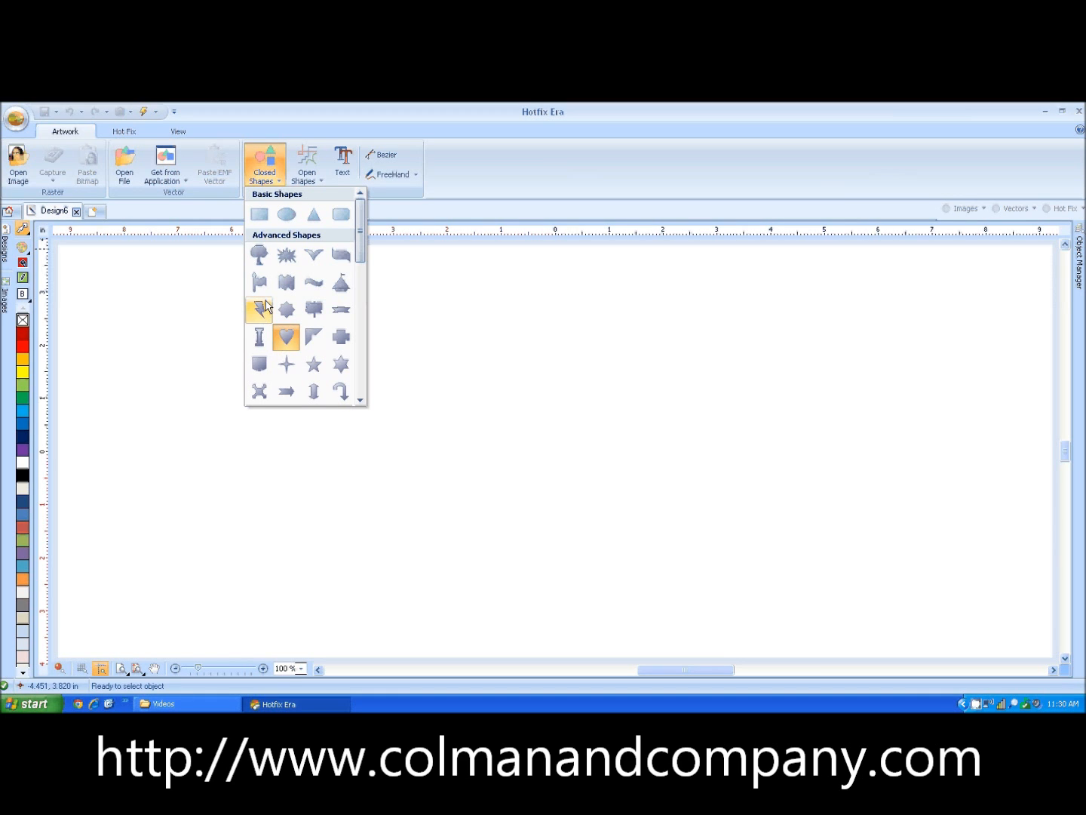
{"action": "mouse_move", "coordinate": [360, 244]}
{"action": "left_mouse_down"}
{"action": "mouse_move", "coordinate": [360, 369]}
{"action": "mouse_move", "coordinate": [369, 301]}
{"action": "mouse_move", "coordinate": [358, 238]}
{"action": "left_mouse_up"}
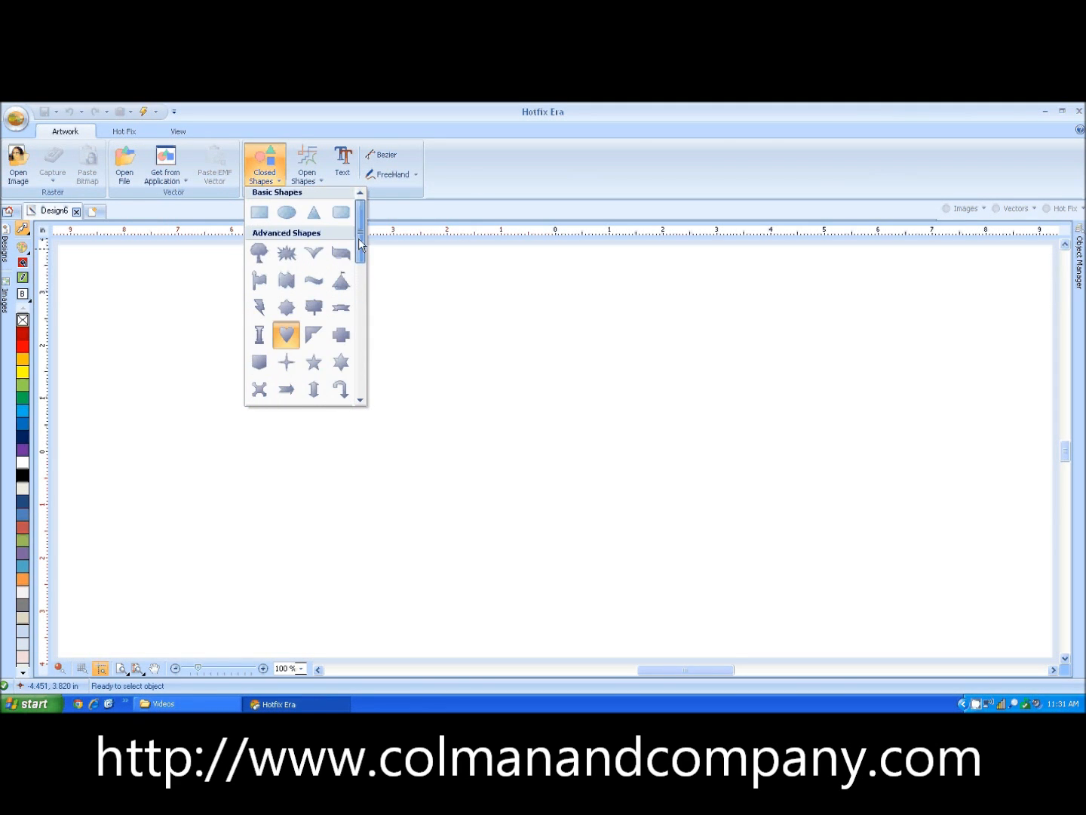
{"action": "left_click", "coordinate": [286, 336]}
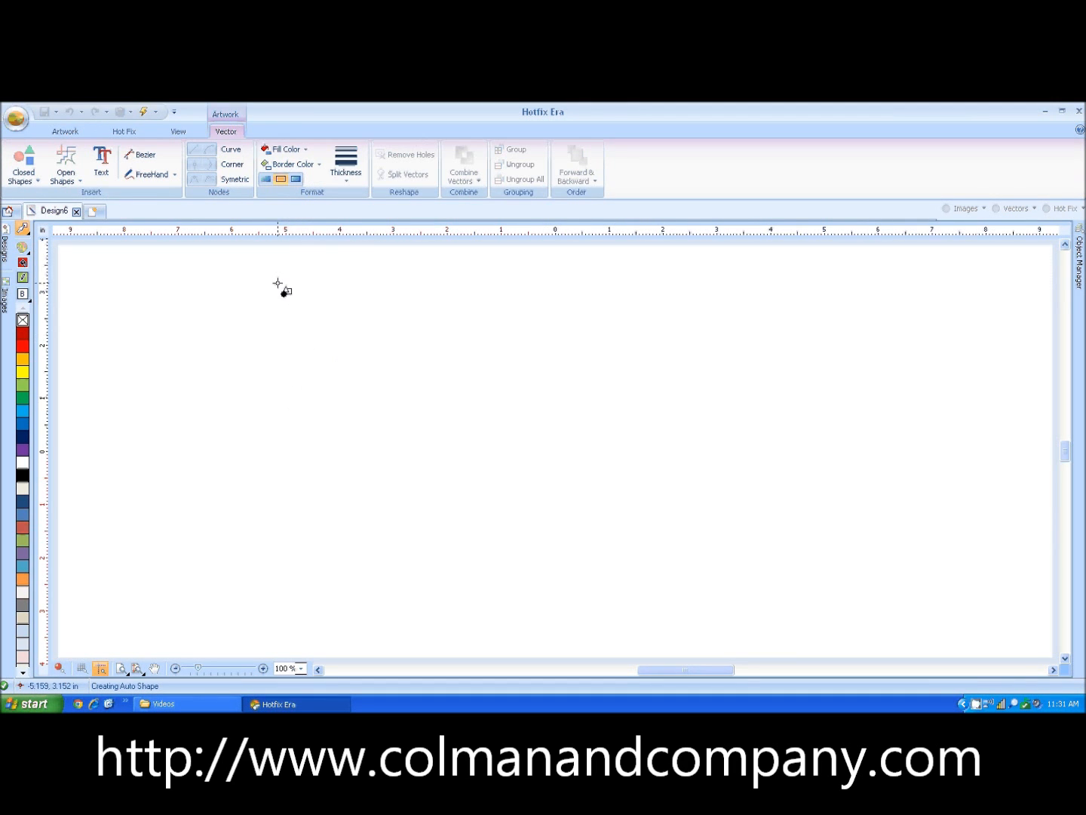
{"action": "left_click", "coordinate": [281, 182]}
{"action": "left_click_drag", "start_coordinate": [308, 284], "coordinate": [450, 449]}
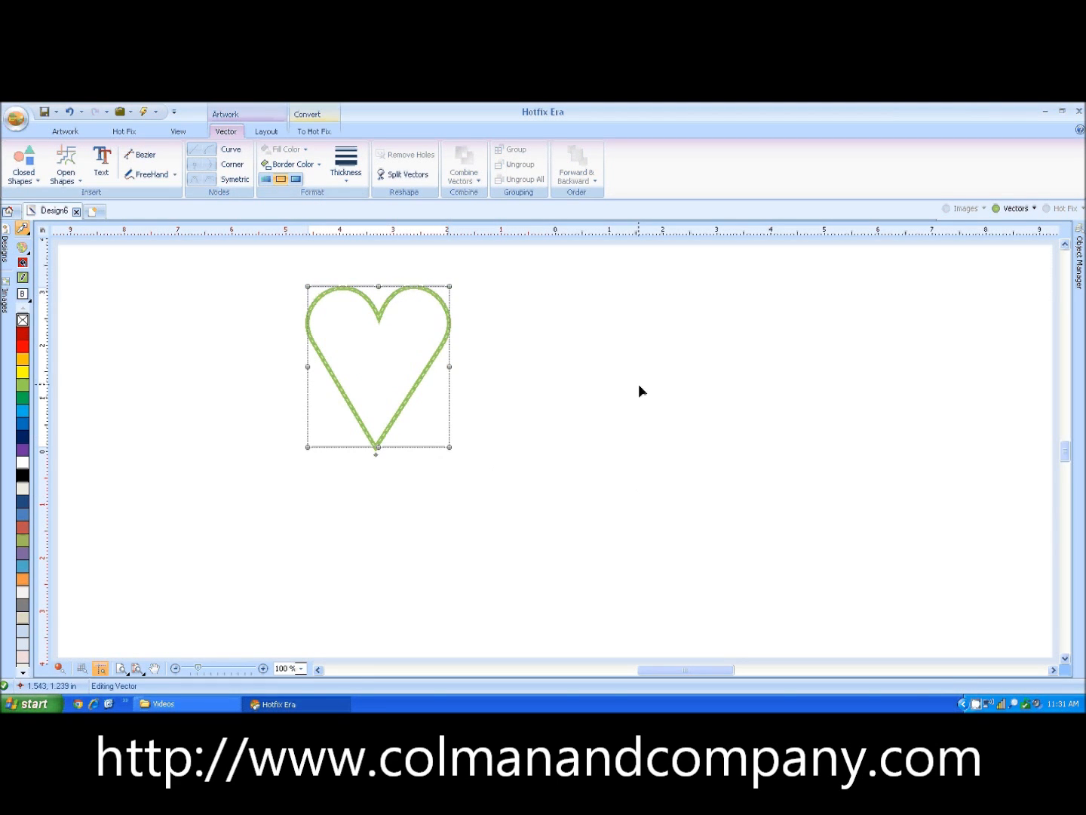
{"action": "key", "text": "Delete"}
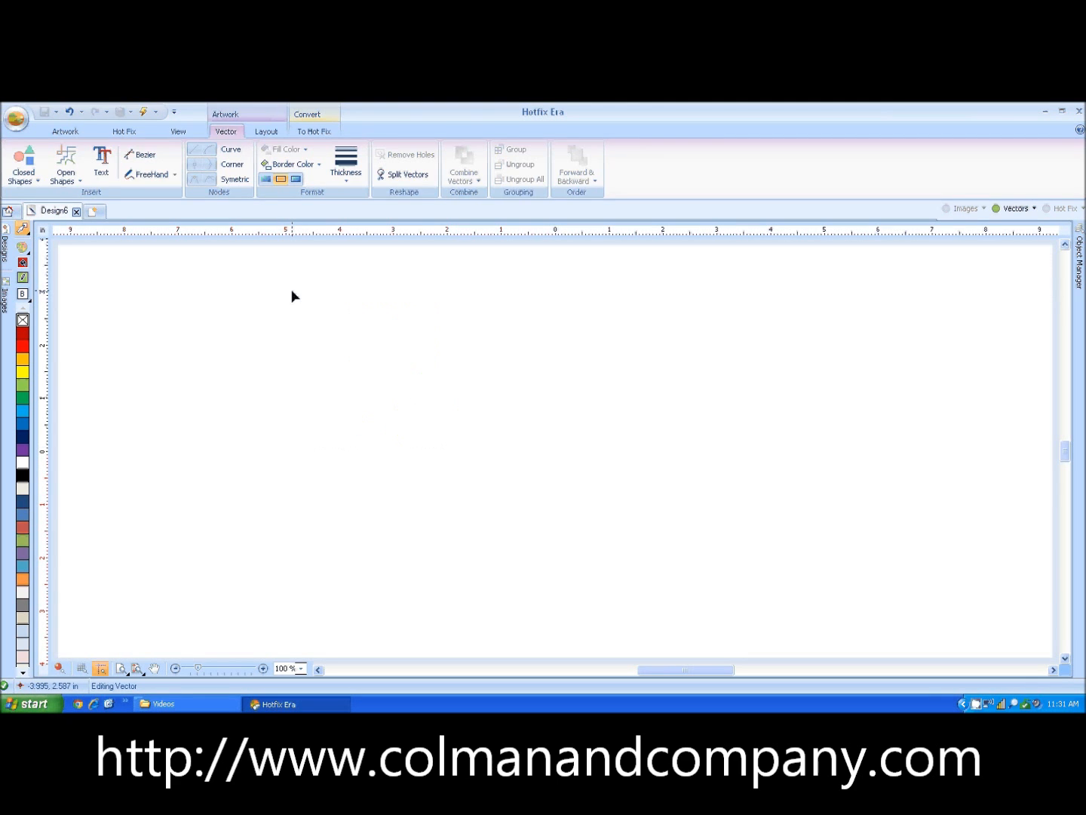
Draw a closed heart shape about 2.6 in wide and 3.2 in high in the upper-left area of the design.
{"action": "left_click", "coordinate": [264, 162]}
{"action": "left_click", "coordinate": [286, 337]}
{"action": "left_click_drag", "start_coordinate": [301, 281], "coordinate": [445, 449]}
Try the heart with fill only and with fill plus border, and set it back to border only.
{"action": "left_click", "coordinate": [266, 180]}
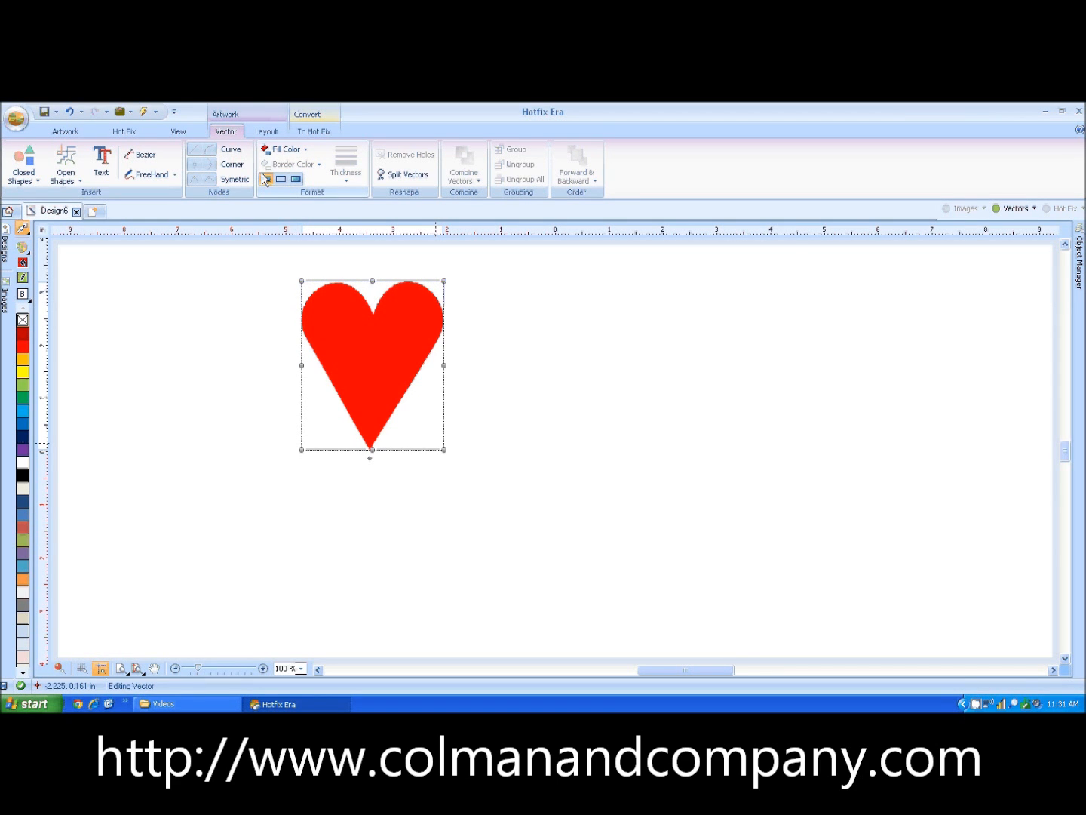
{"action": "left_click", "coordinate": [296, 179]}
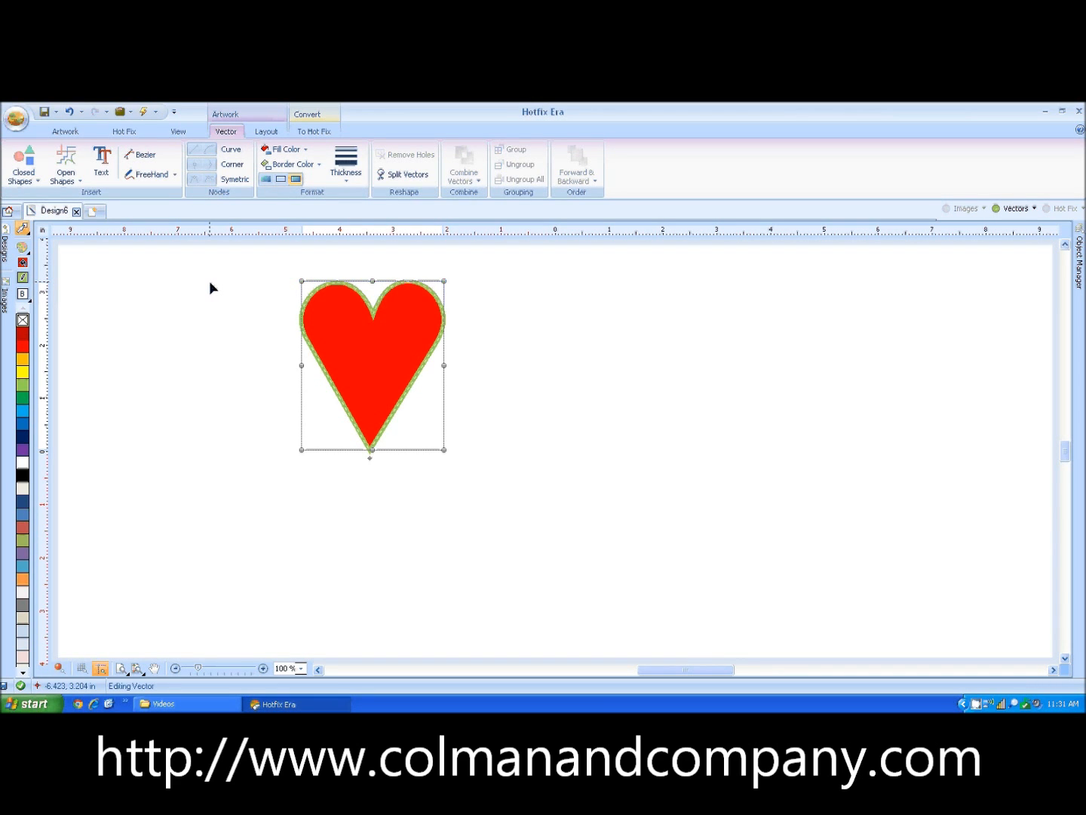
{"action": "left_click", "coordinate": [280, 179]}
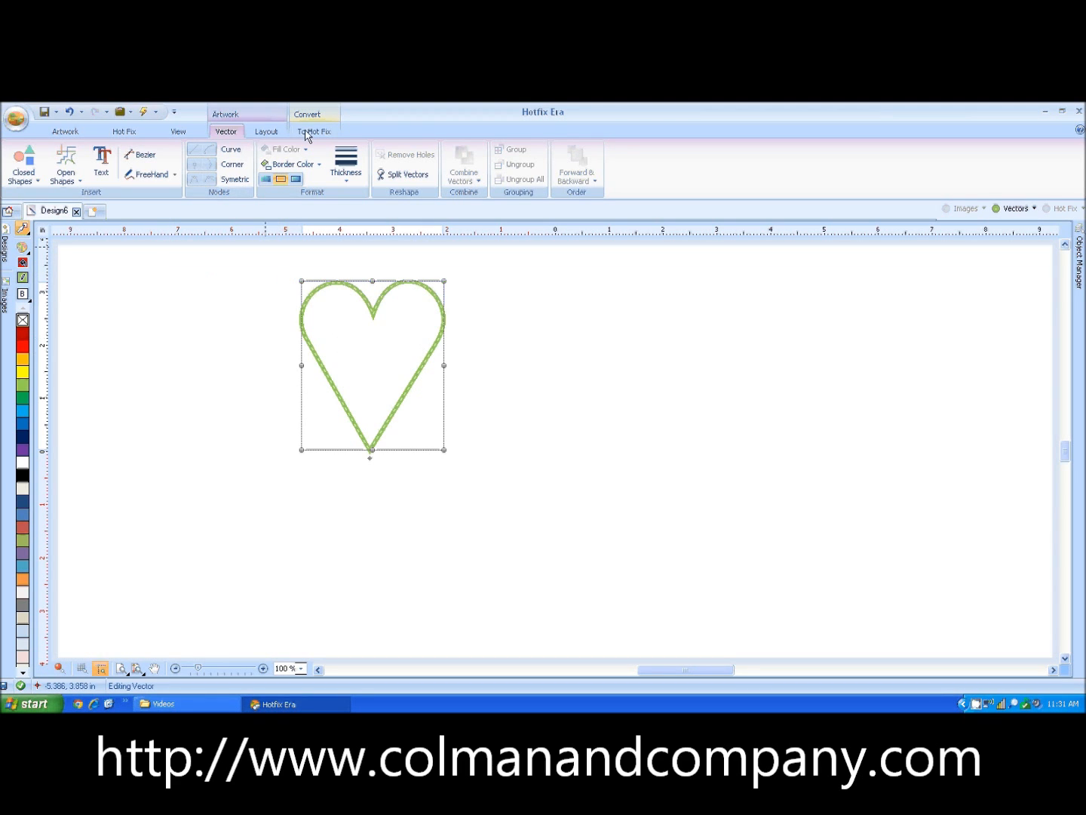
Resize the heart, setting its height to 3.0 in with the proportions locked.
{"action": "left_click", "coordinate": [264, 133]}
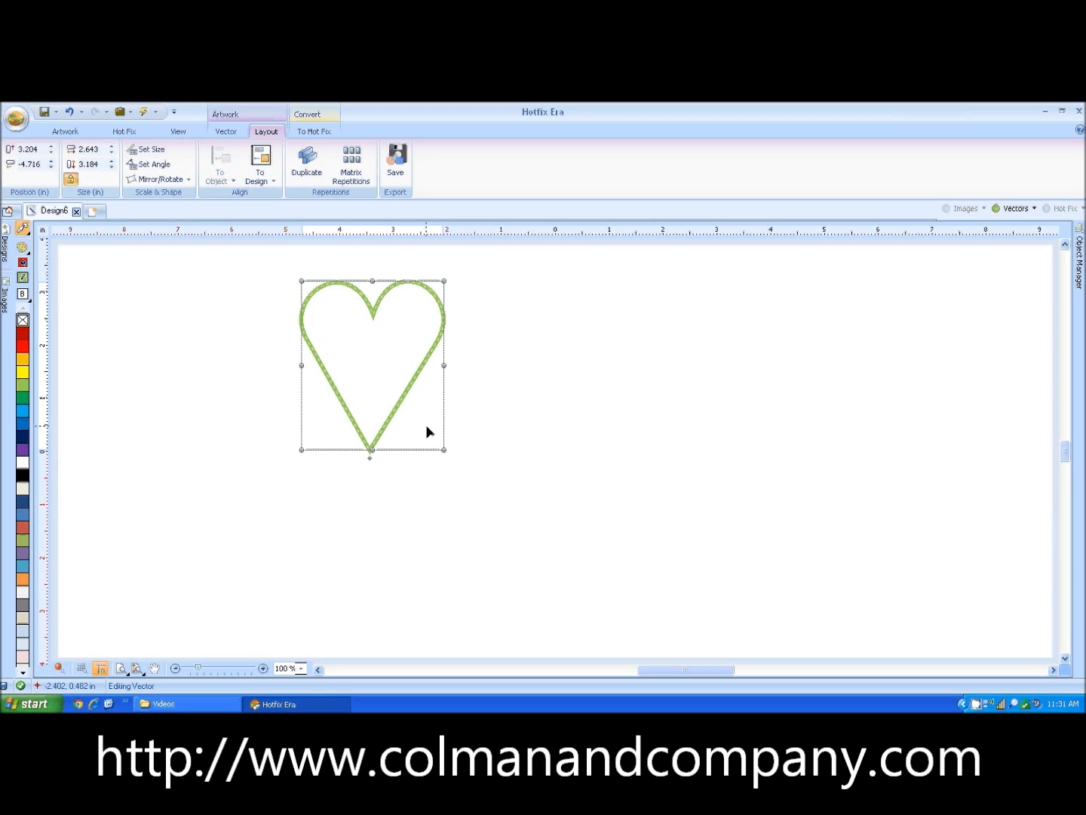
{"action": "mouse_move", "coordinate": [443, 448]}
{"action": "left_mouse_down"}
{"action": "mouse_move", "coordinate": [386, 388]}
{"action": "mouse_move", "coordinate": [452, 461]}
{"action": "left_mouse_up"}
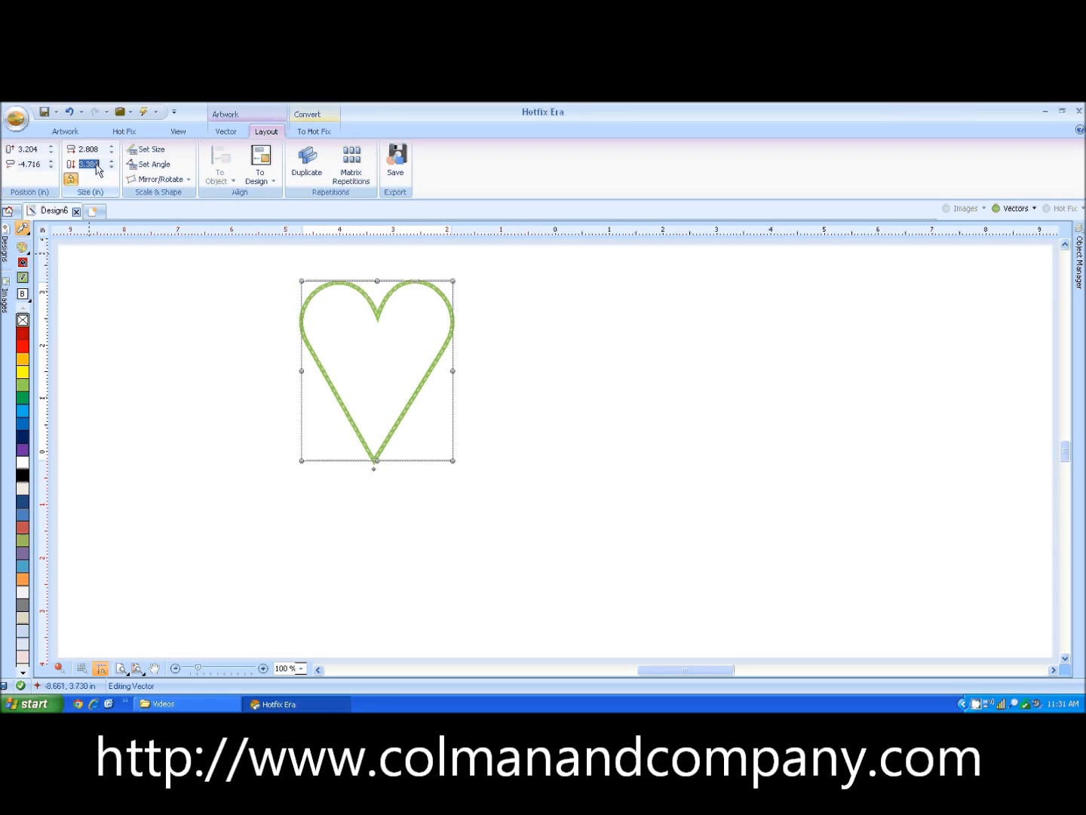
{"action": "type", "text": "3.0"}
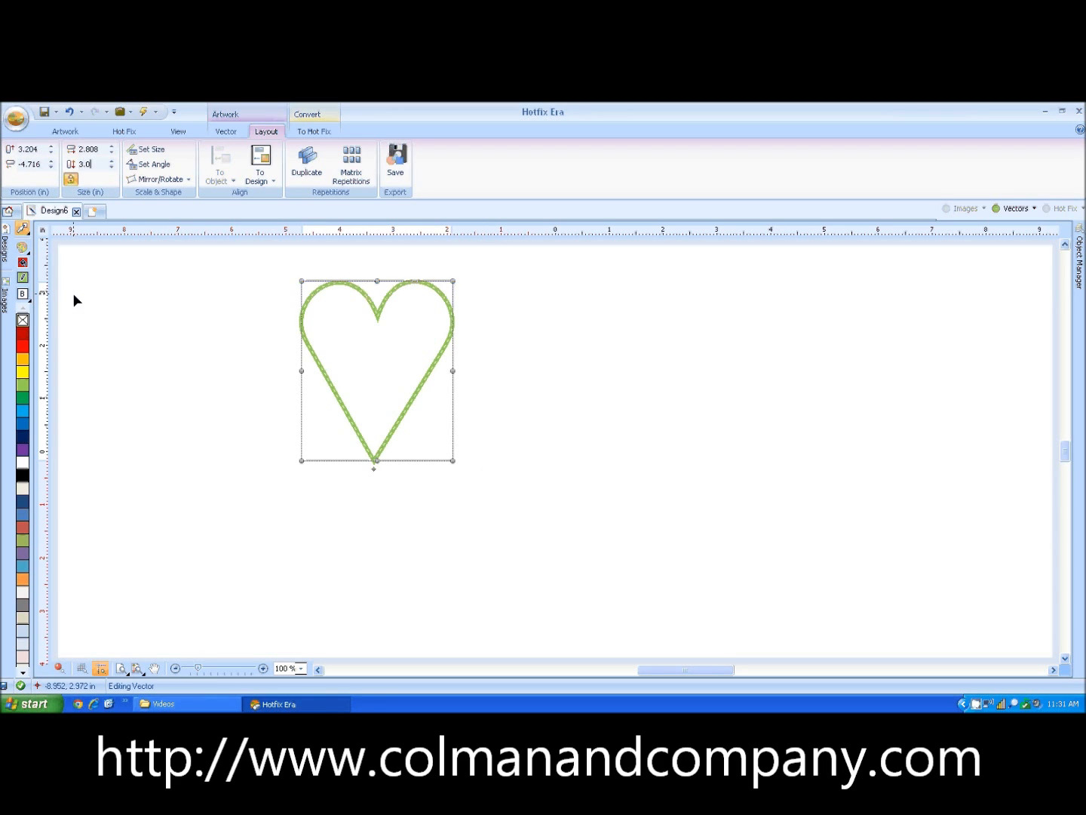
{"action": "key", "text": "Return"}
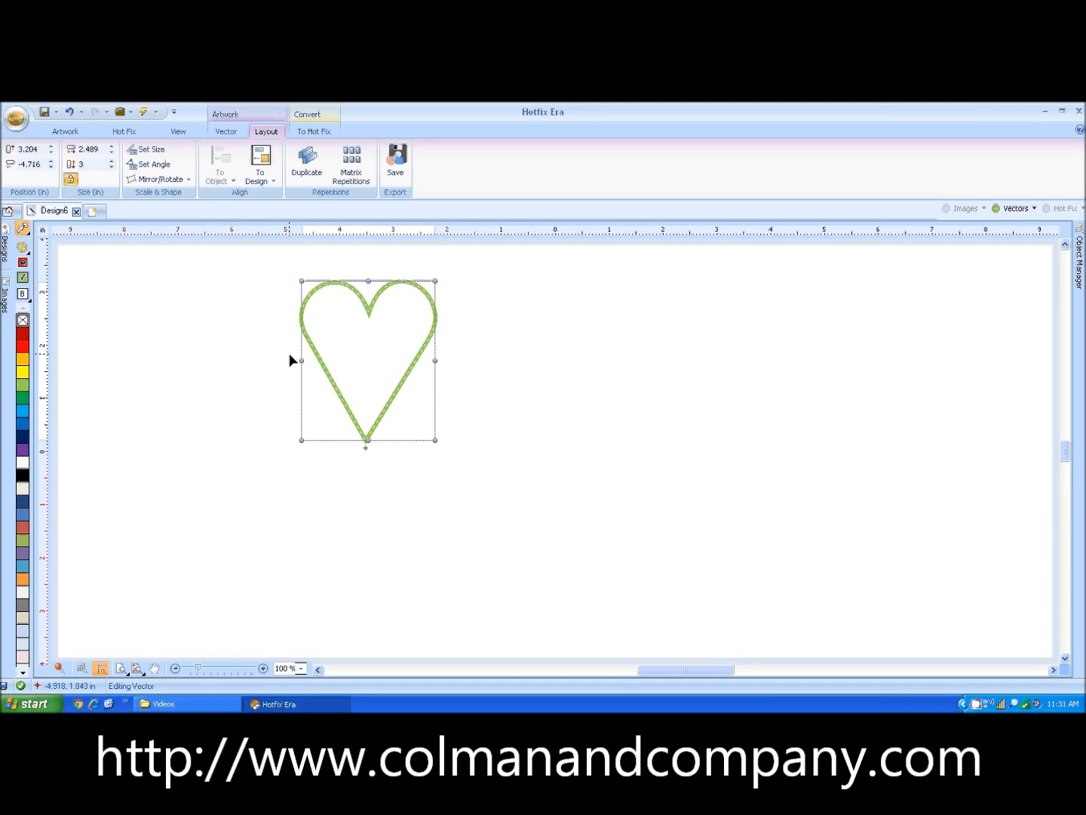
Convert the heart outline into a hot fix path and set its stones to the blue 16 ss type.
{"action": "left_click", "coordinate": [467, 362]}
{"action": "left_click", "coordinate": [401, 381]}
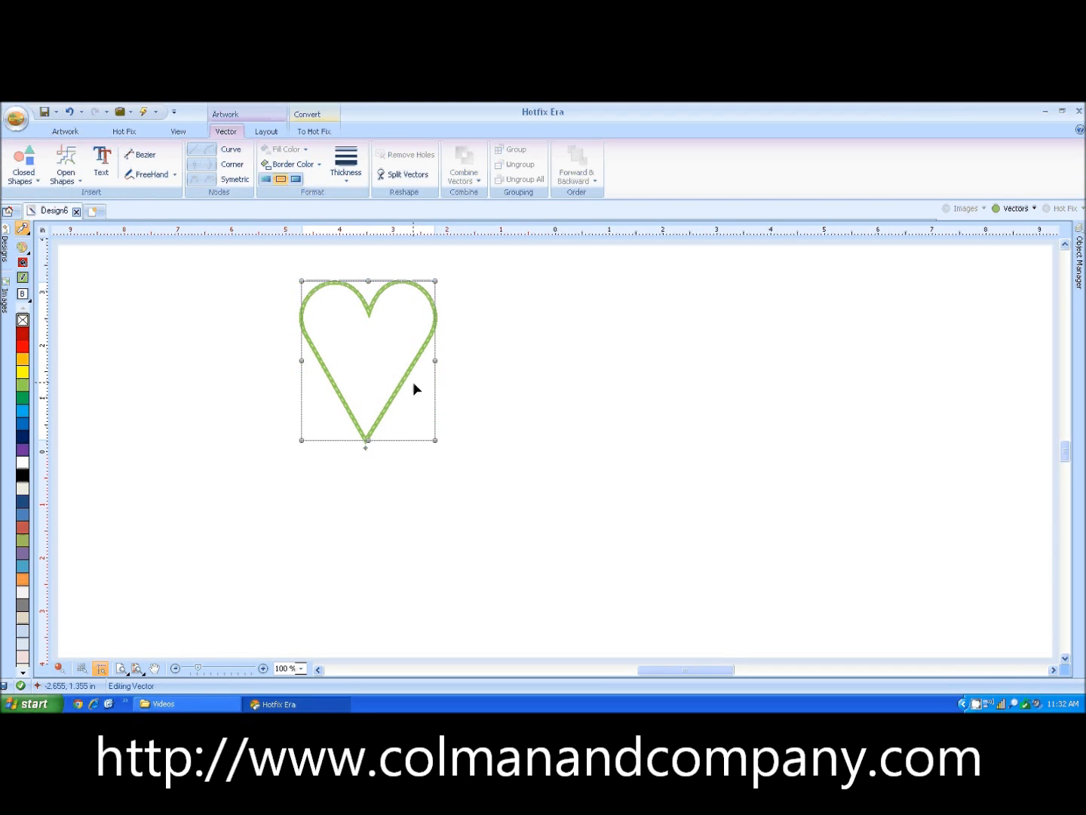
{"action": "left_click", "coordinate": [309, 133]}
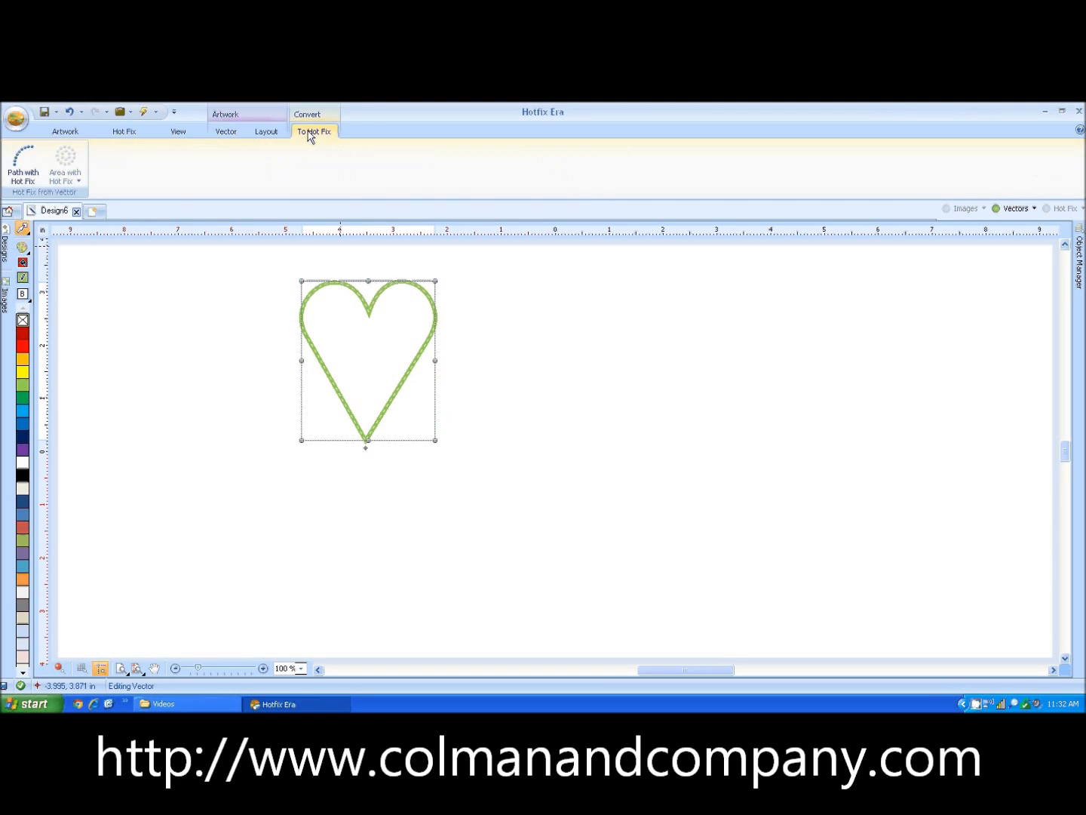
{"action": "left_click", "coordinate": [21, 162]}
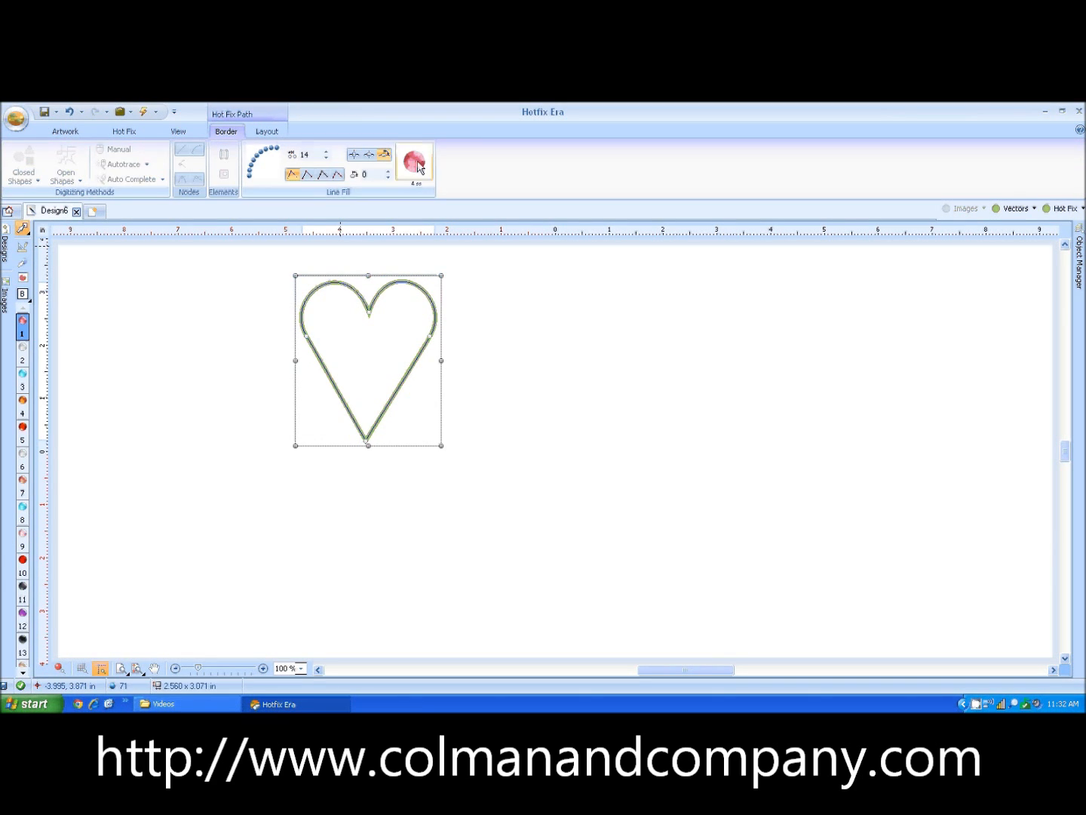
{"action": "left_click", "coordinate": [419, 166]}
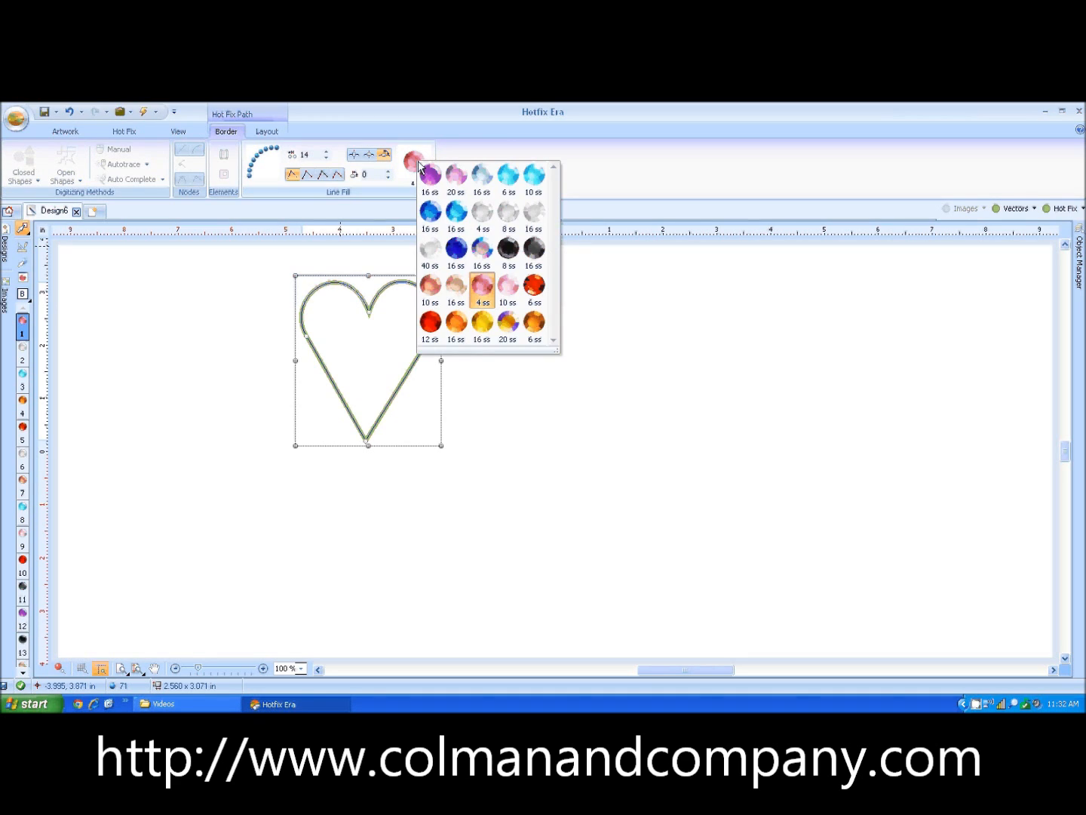
{"action": "left_click", "coordinate": [435, 215]}
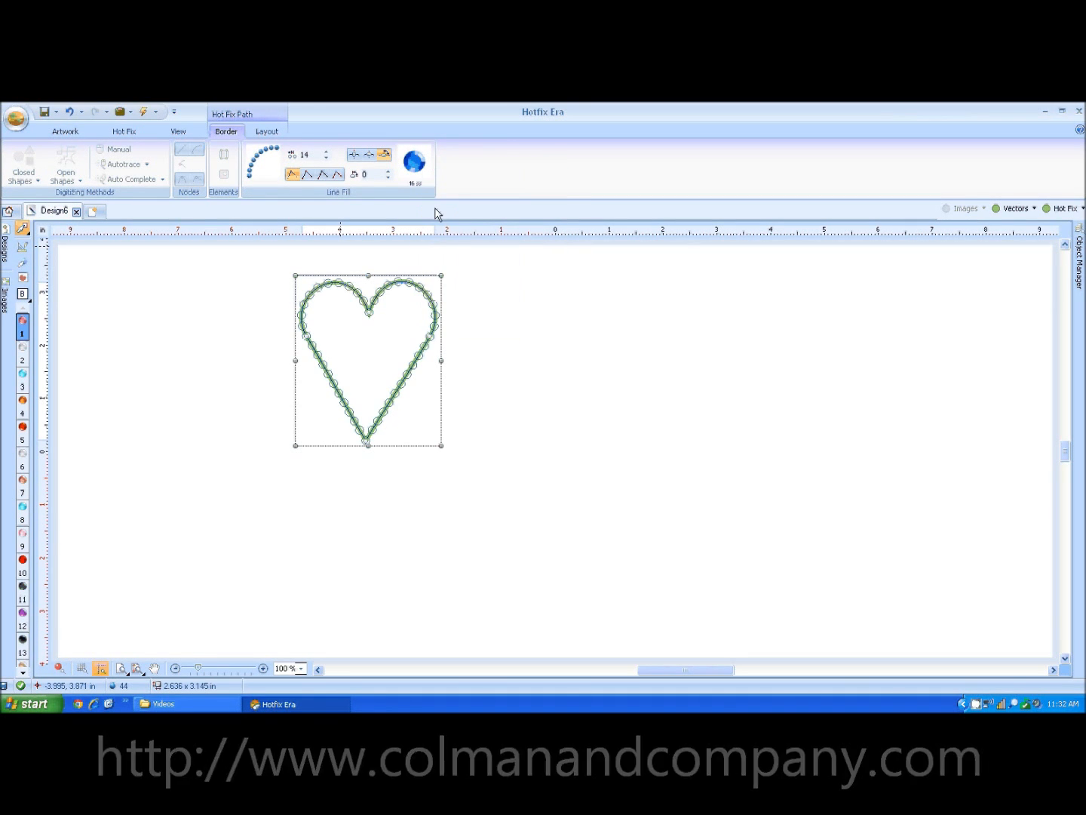
Display the stones realistically and hide the vector artwork beneath them.
{"action": "left_click", "coordinate": [59, 669]}
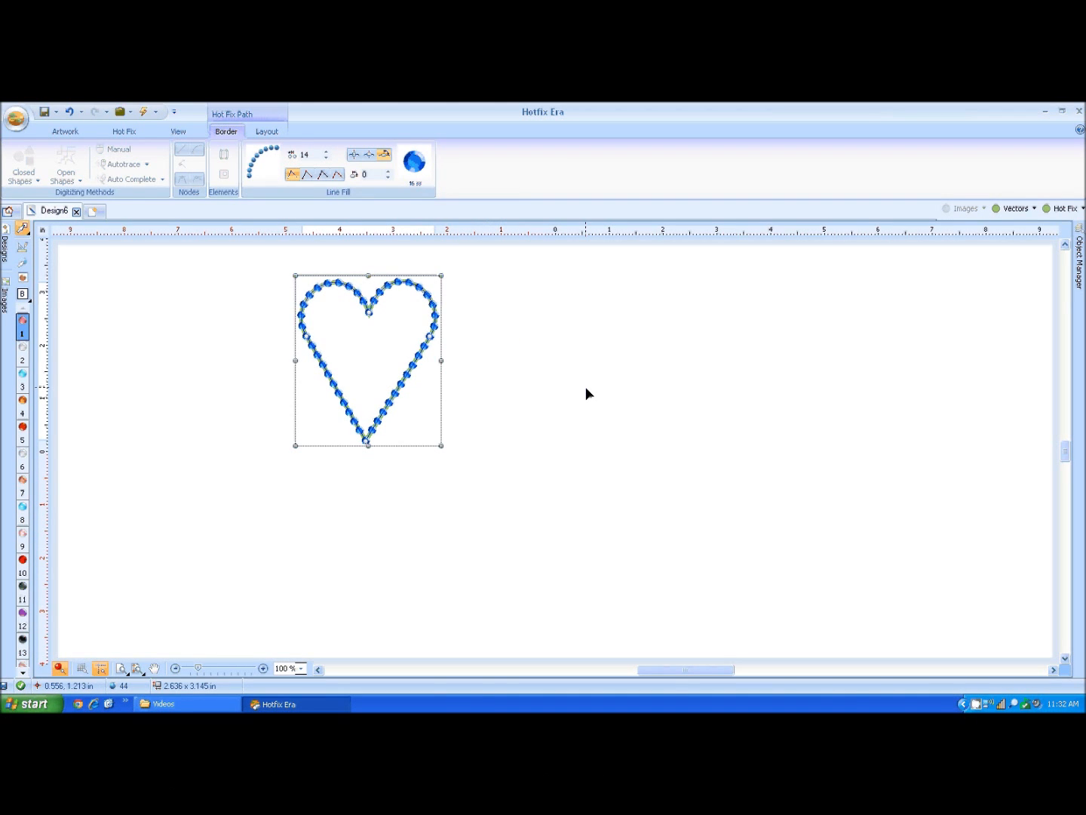
{"action": "left_click", "coordinate": [1018, 210]}
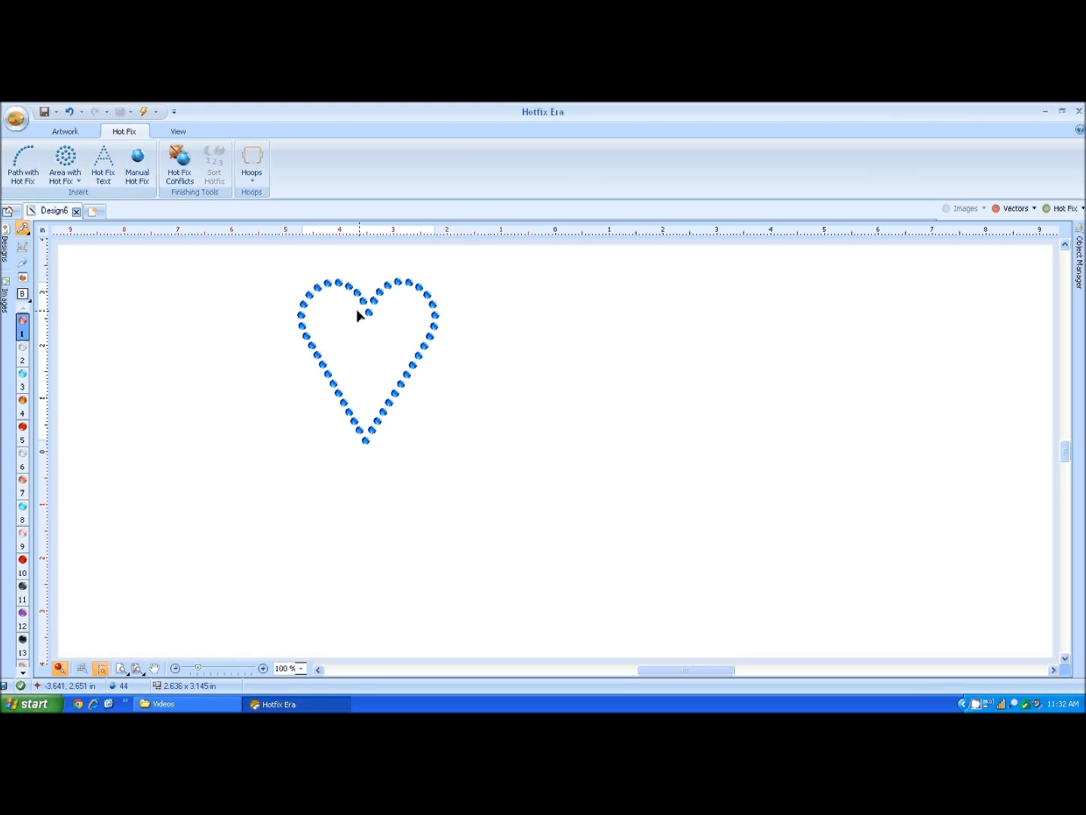
Increase the stone spacing of the heart path to 18.
{"action": "left_click", "coordinate": [297, 308]}
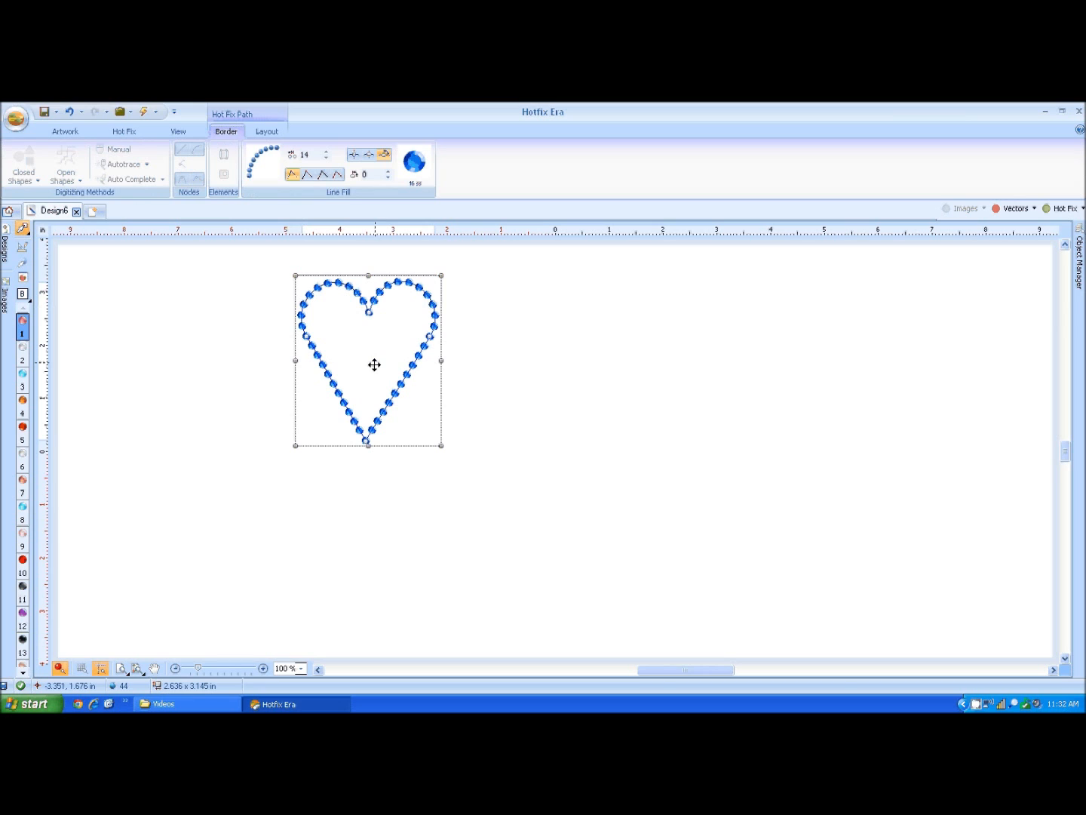
{"action": "left_click", "coordinate": [327, 153]}
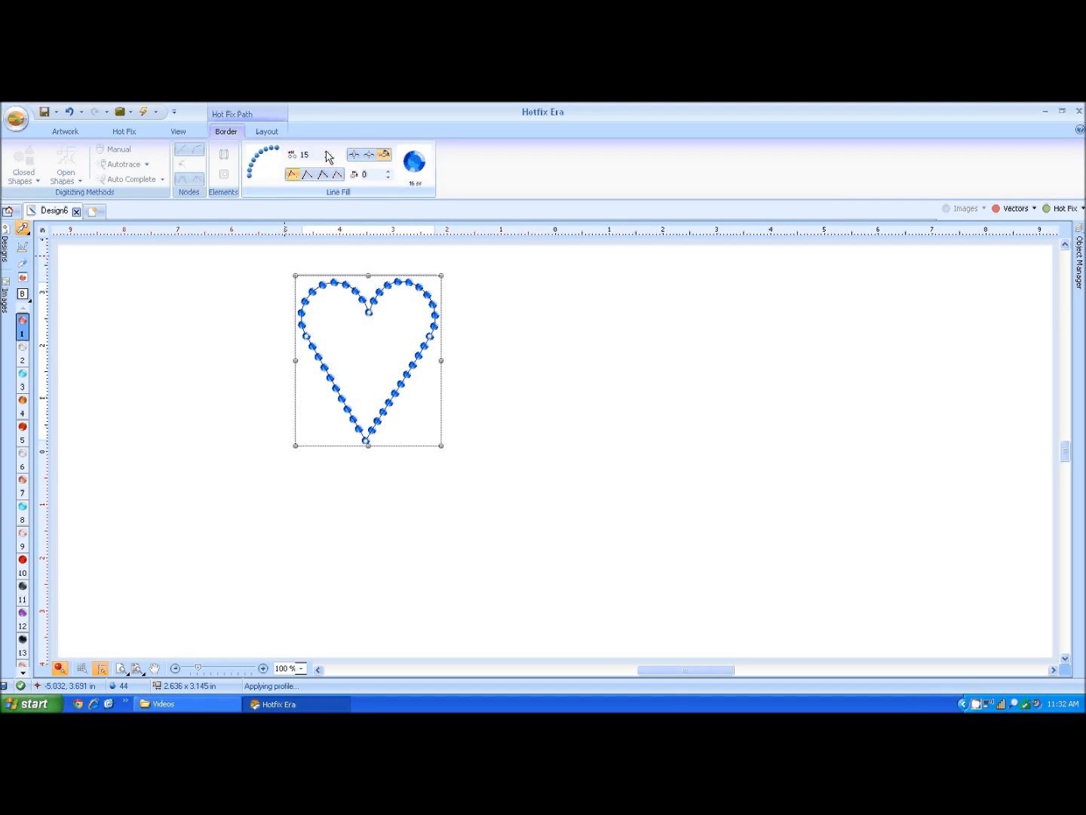
{"action": "left_click", "coordinate": [329, 154]}
{"action": "left_click", "coordinate": [328, 154]}
{"action": "left_click", "coordinate": [329, 154]}
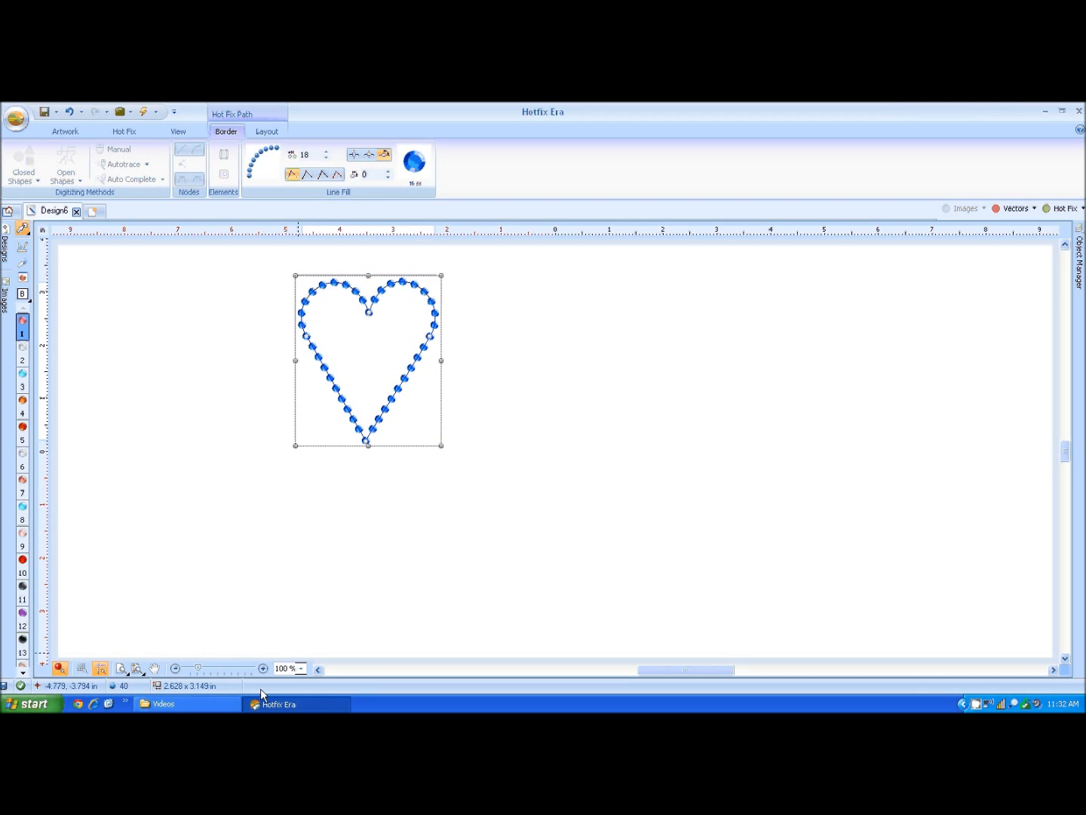
Set the stone spacing of the heart path to 15 and deselect the path.
{"action": "left_click", "coordinate": [263, 669]}
{"action": "left_click", "coordinate": [263, 669]}
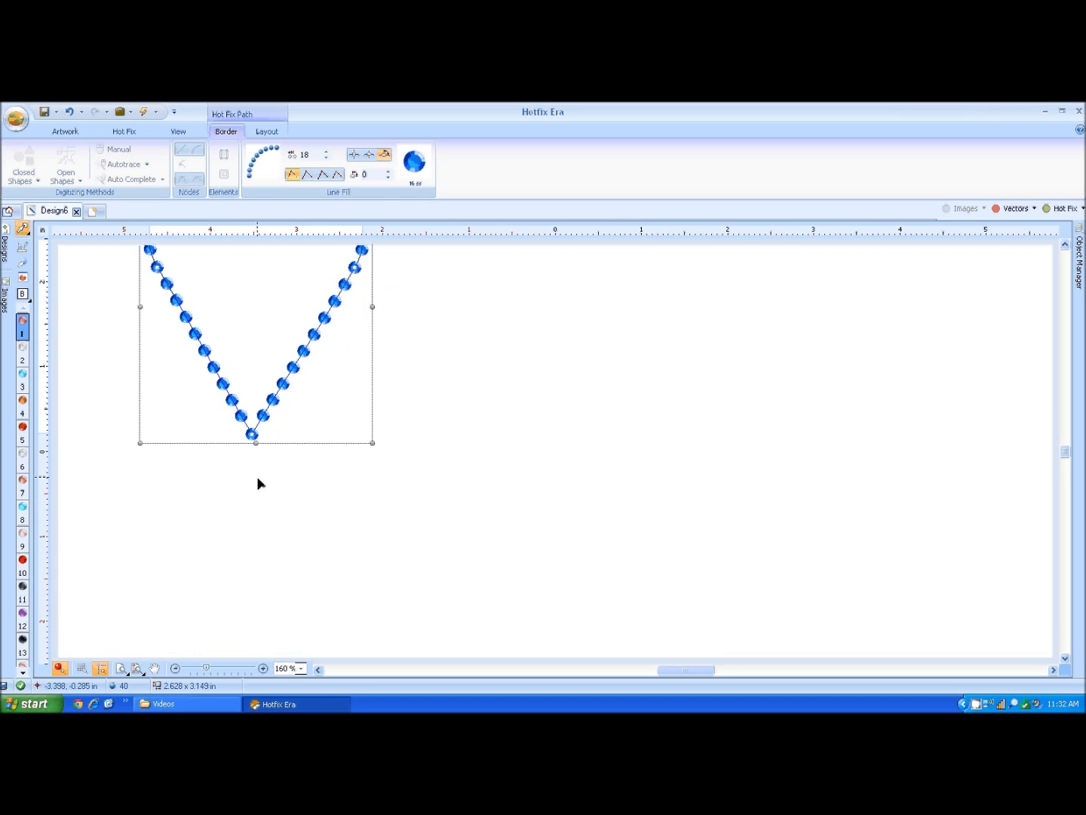
{"action": "left_click_drag", "start_coordinate": [239, 496], "coordinate": [274, 539]}
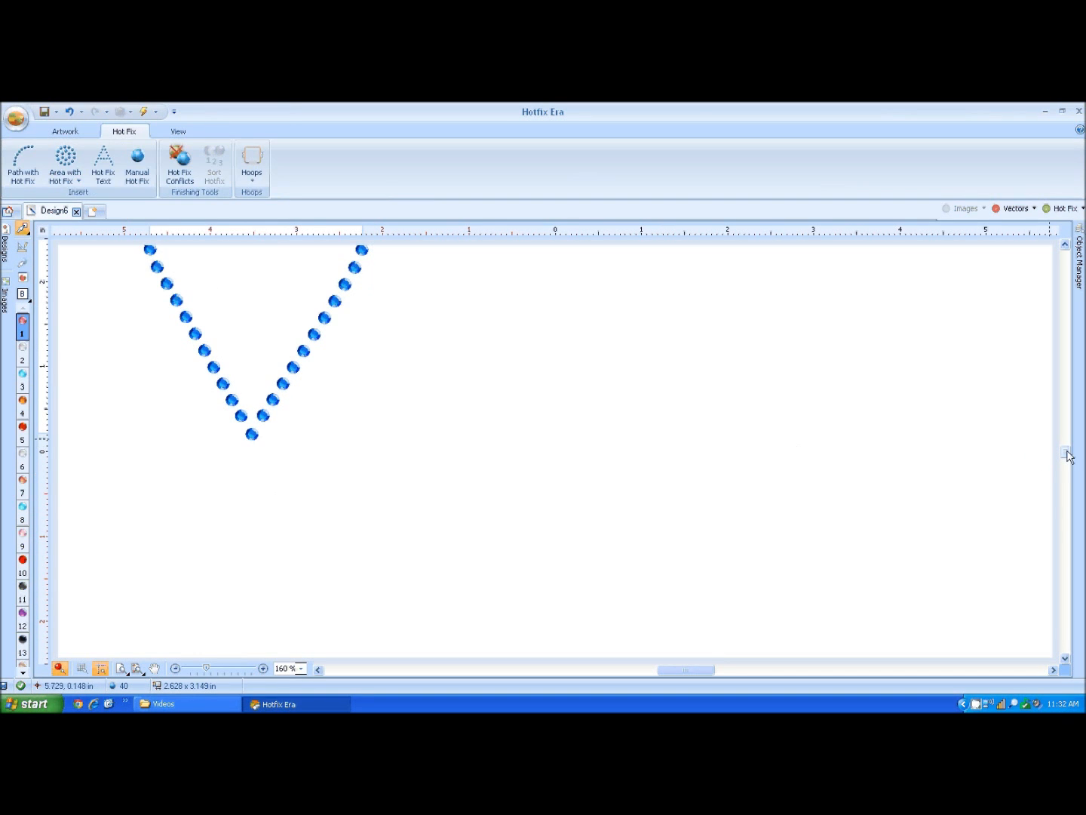
{"action": "left_click_drag", "start_coordinate": [1066, 451], "coordinate": [1068, 445]}
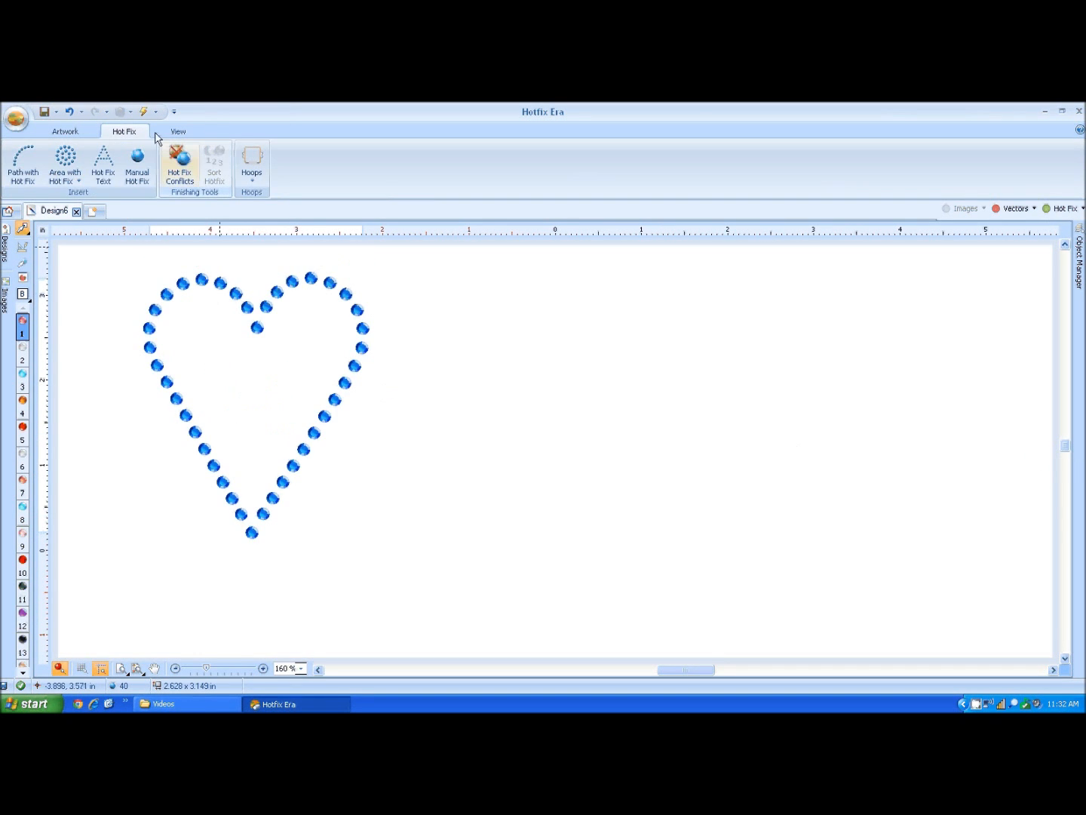
{"action": "left_click", "coordinate": [183, 283]}
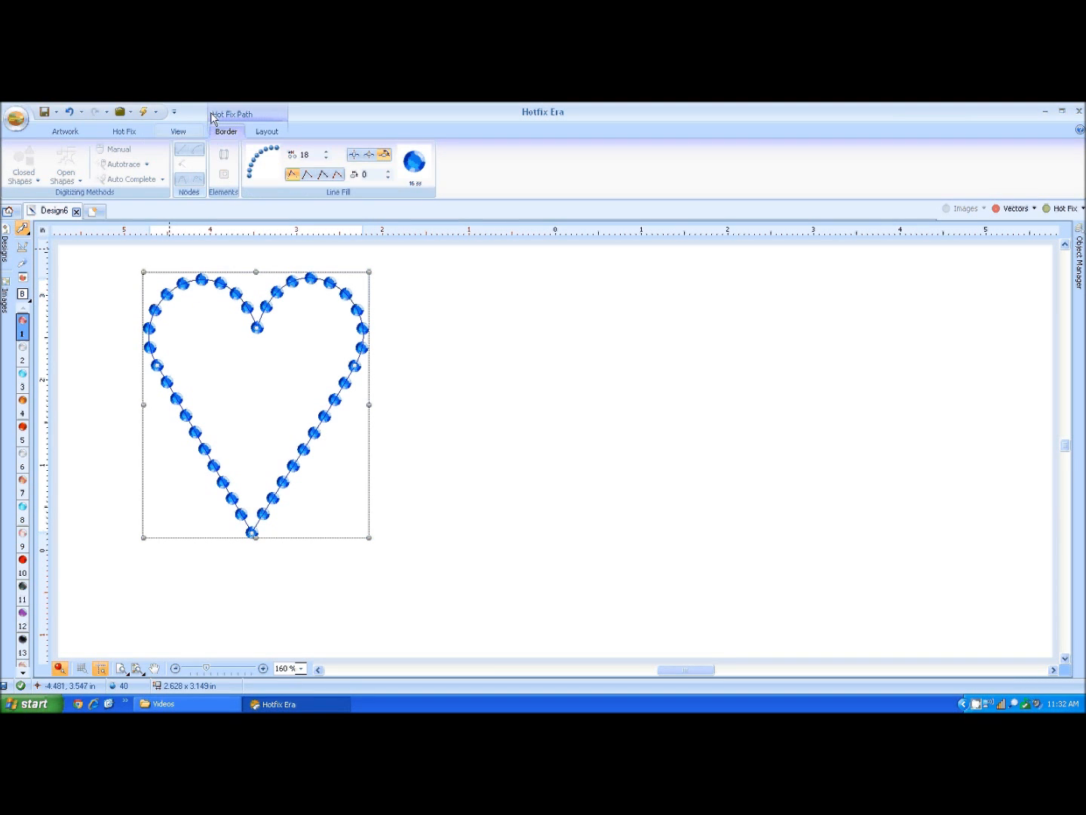
{"action": "left_click", "coordinate": [325, 159]}
{"action": "left_click", "coordinate": [325, 159]}
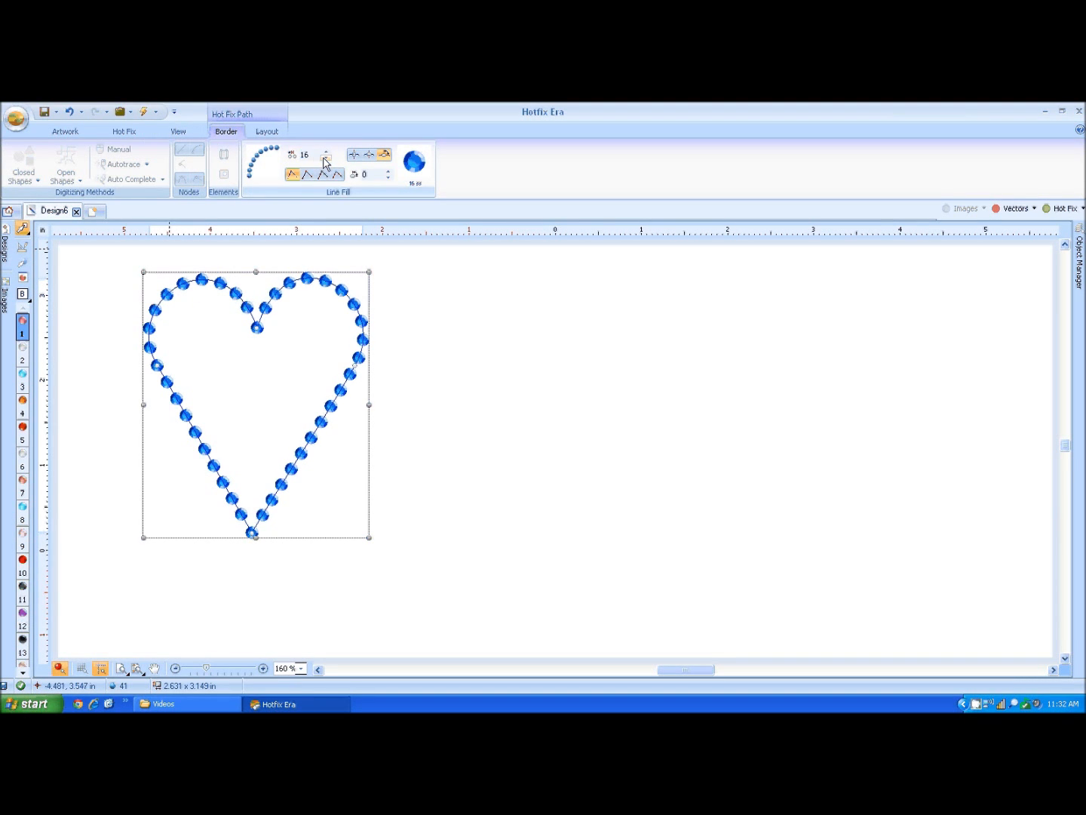
{"action": "left_click", "coordinate": [325, 159]}
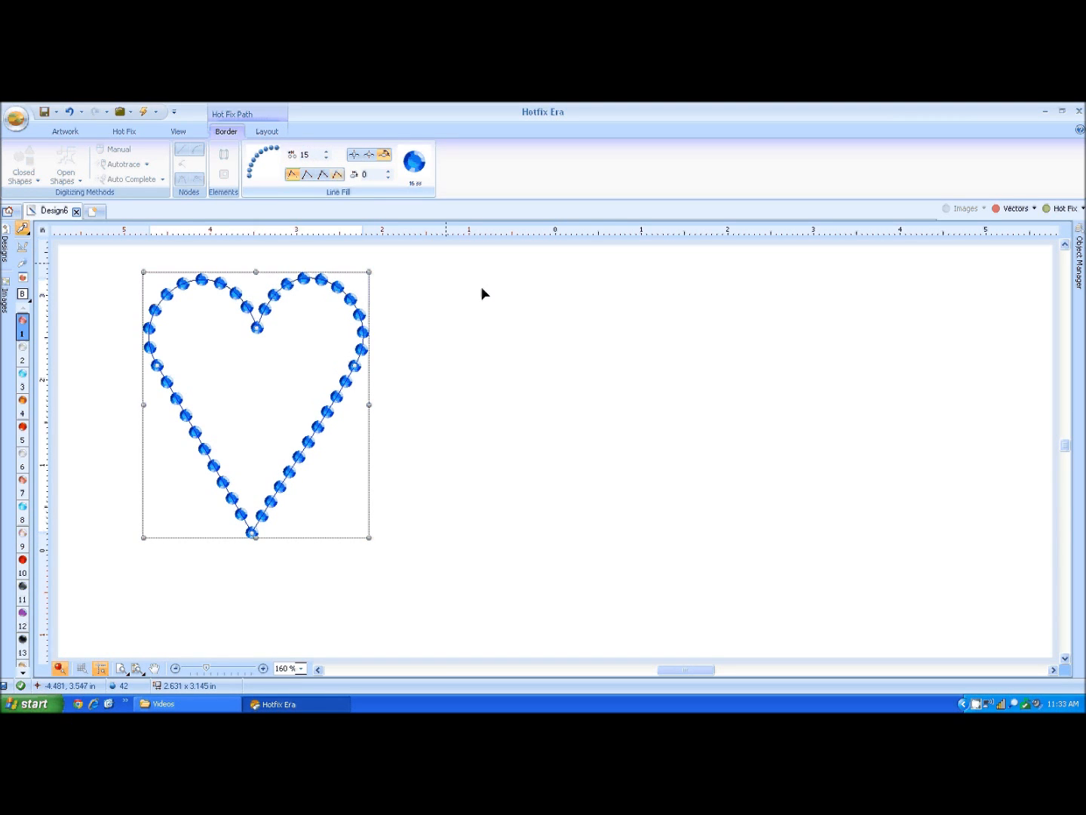
{"action": "left_click", "coordinate": [565, 513]}
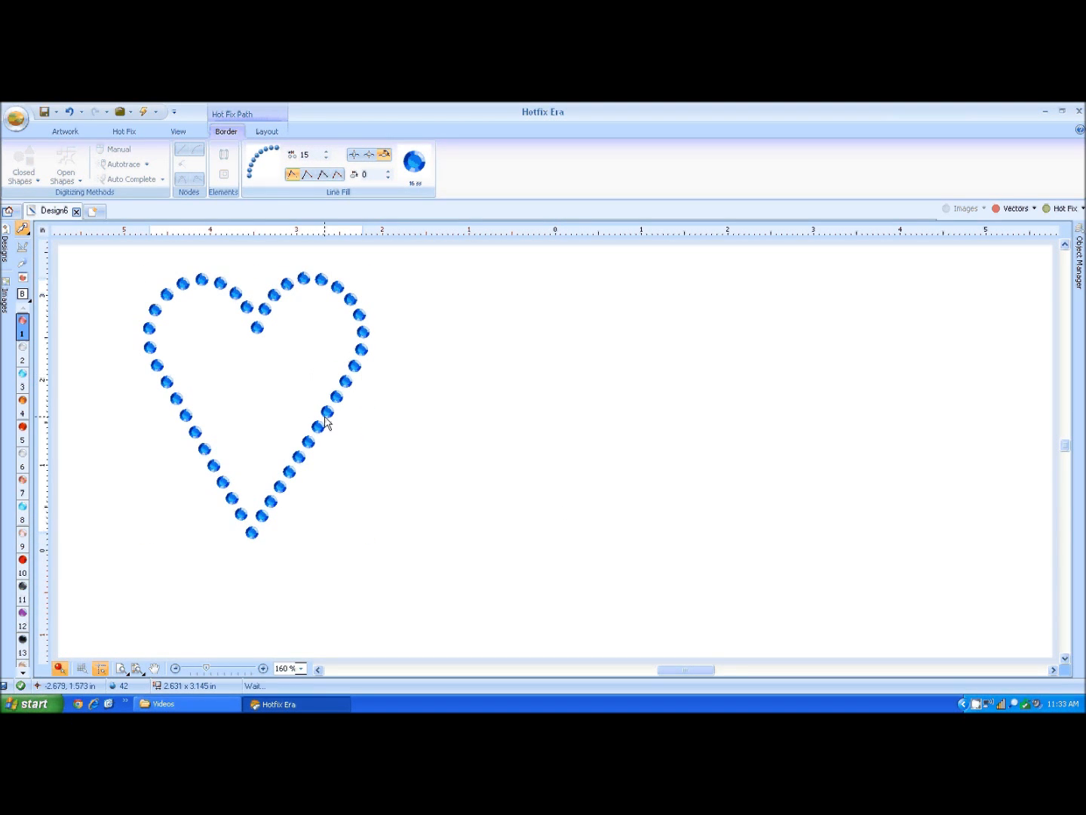
Open the Send Hotfix to Cutter settings for the heart design and close them without sending.
{"action": "left_click", "coordinate": [17, 120]}
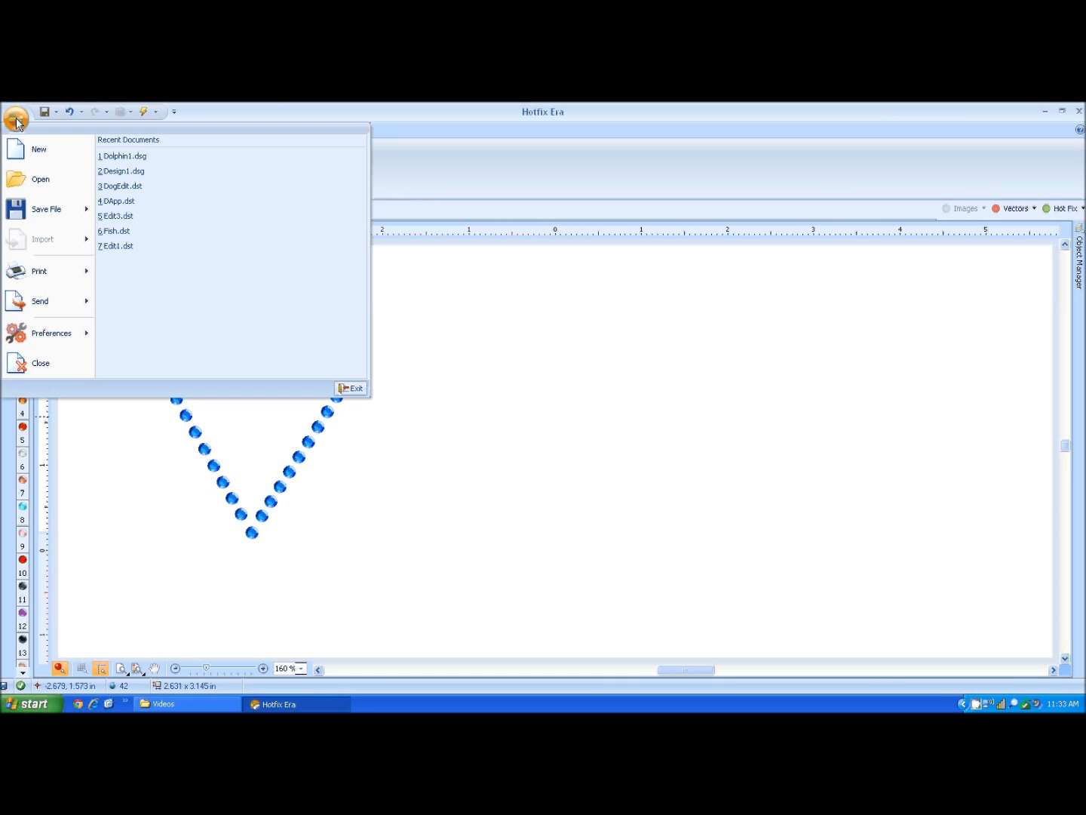
{"action": "mouse_move", "coordinate": [41, 306]}
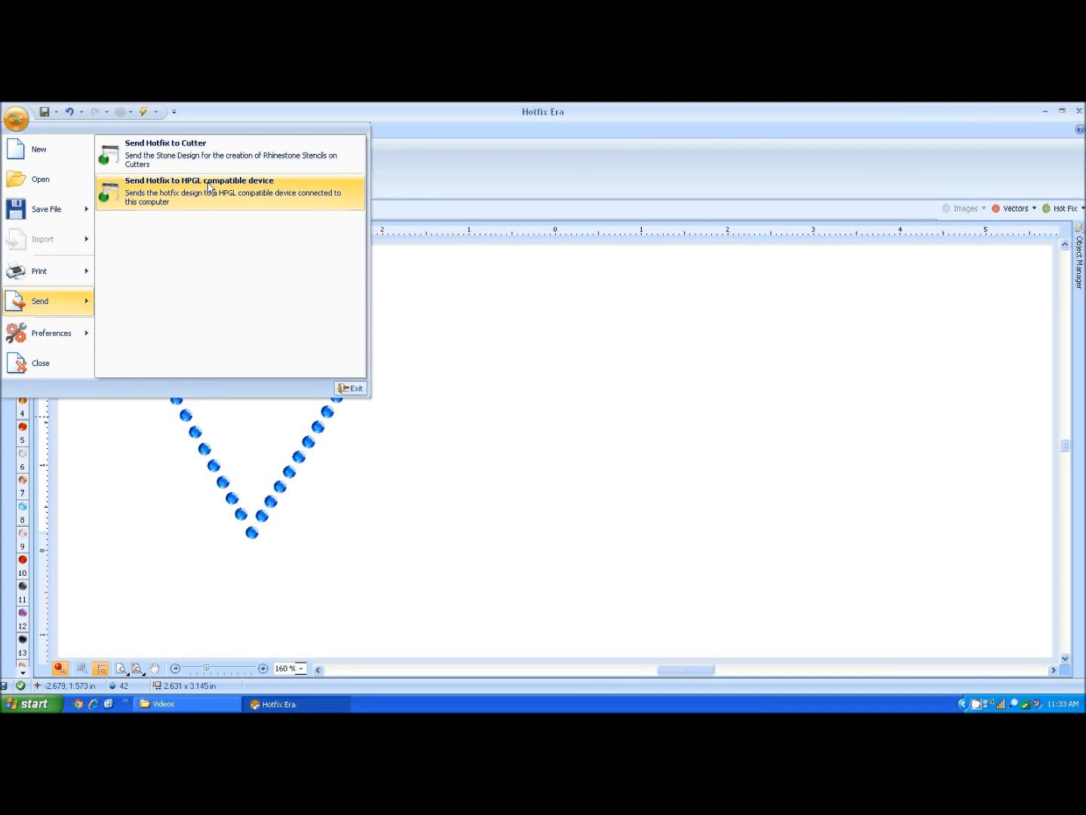
{"action": "left_click", "coordinate": [206, 153]}
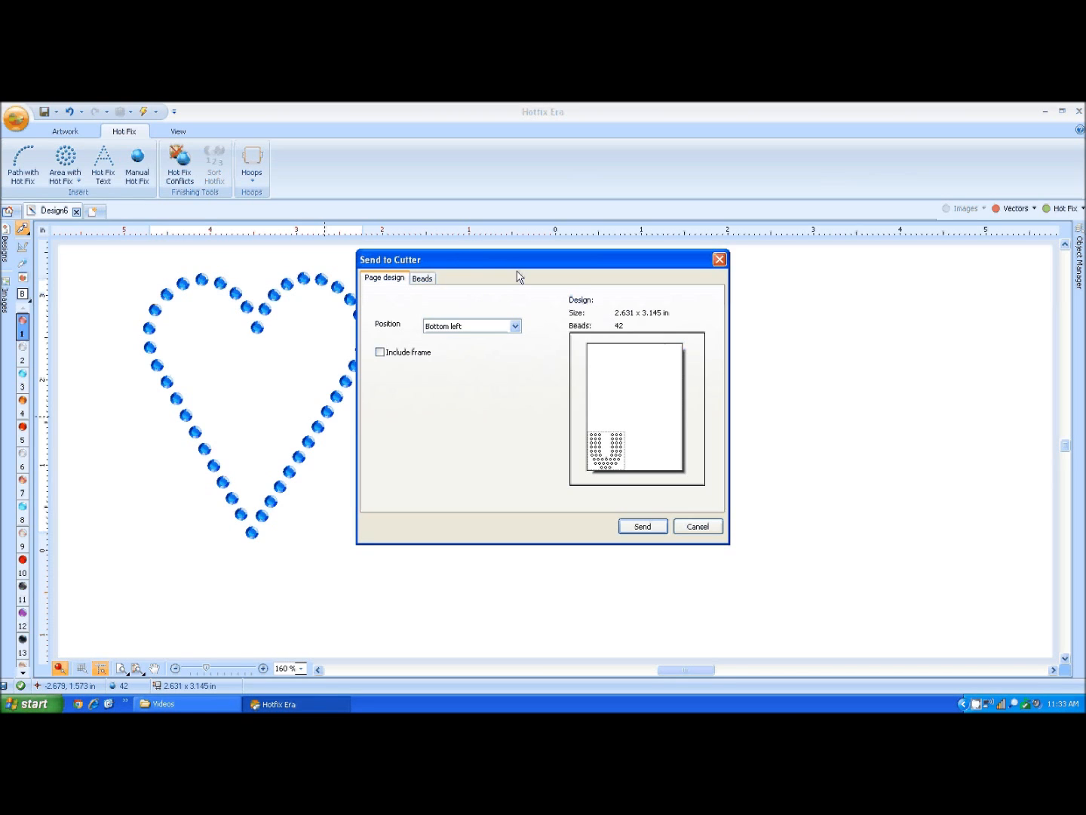
{"action": "left_click", "coordinate": [720, 260]}
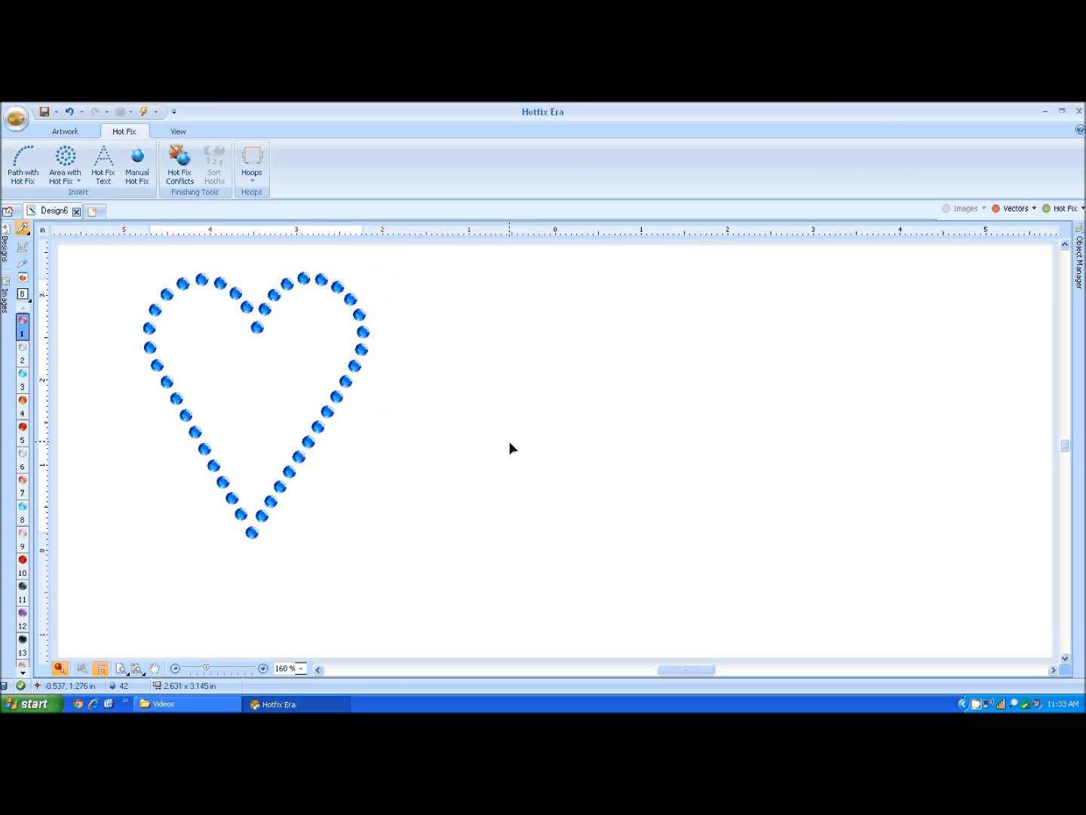
Cut the rhinestone heart out of the design and return to the artwork tools.
{"action": "left_click", "coordinate": [246, 307]}
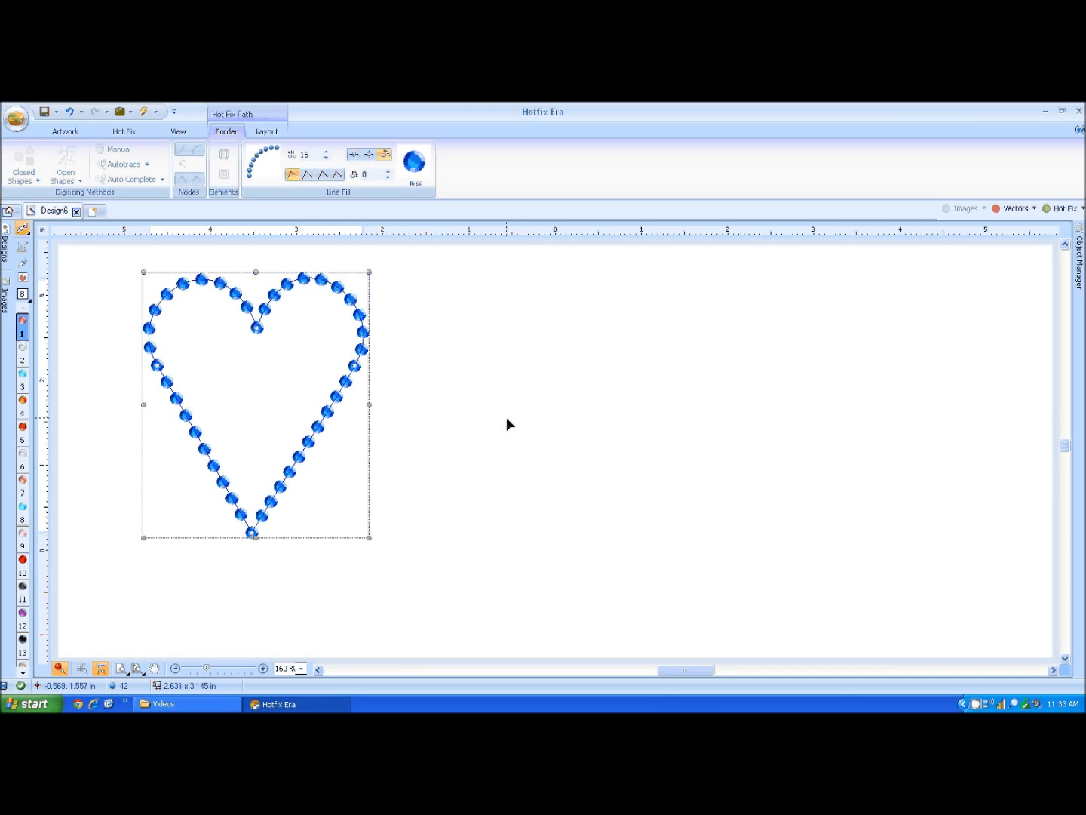
{"action": "key", "text": "ctrl+x"}
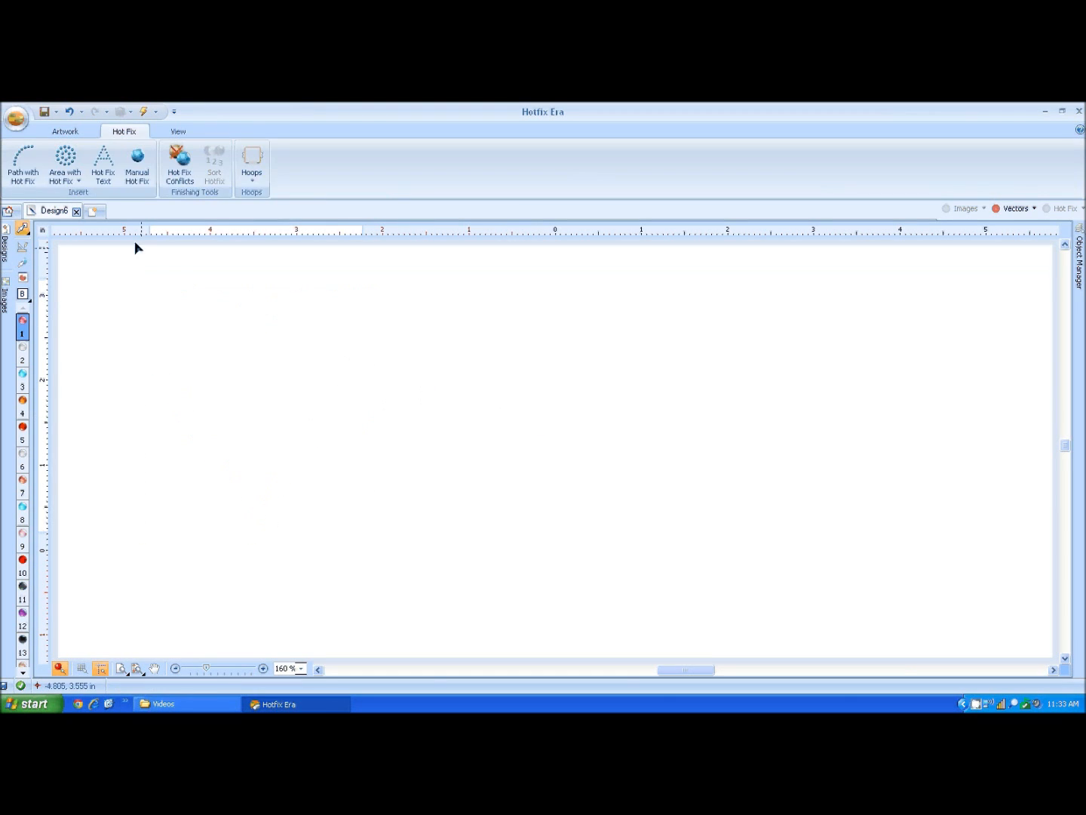
{"action": "left_click", "coordinate": [64, 134]}
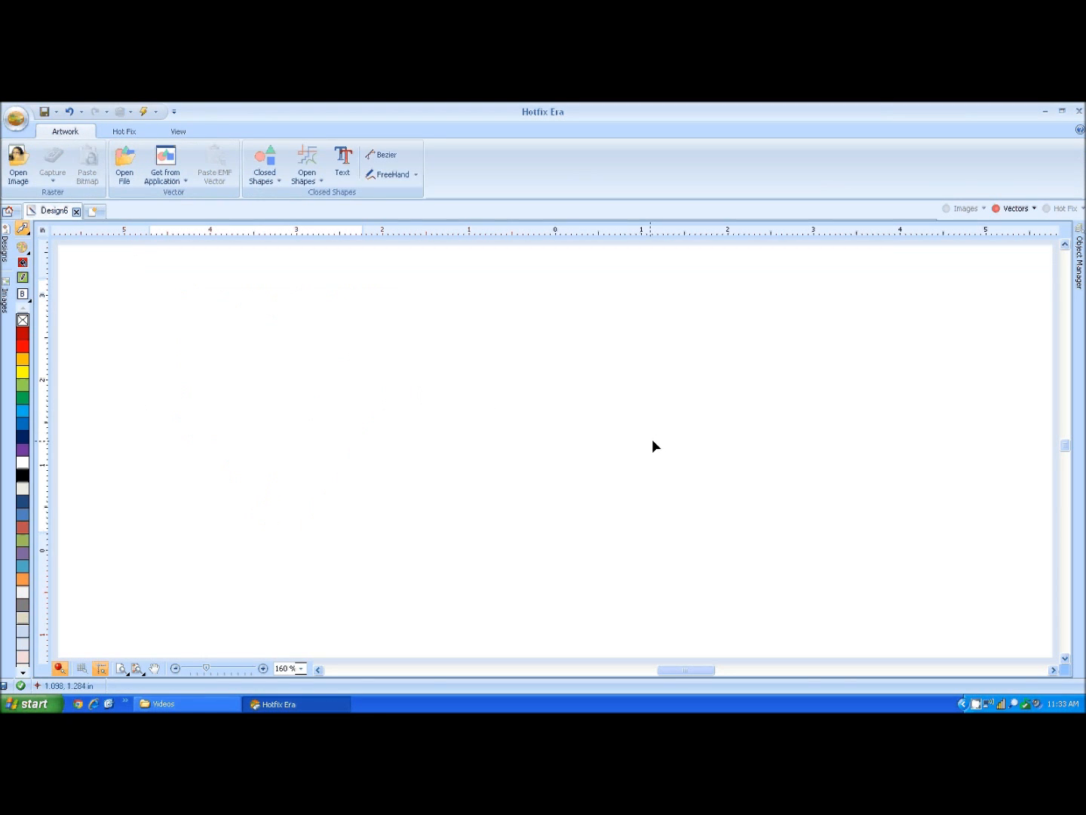